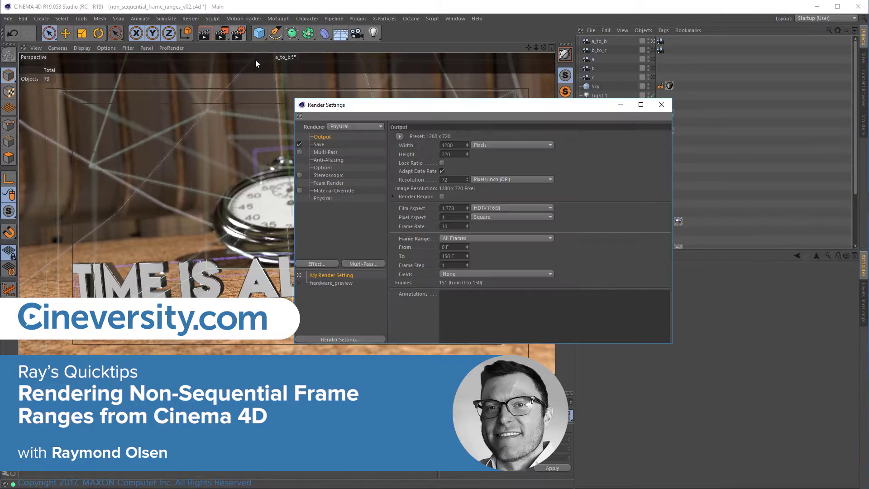
# Add child render setting 55-57 under My Render Setting with From set to 55
pyautogui.rightClick(323, 277)
pyautogui.click(341, 287)
pyautogui.doubleClick(342, 282)
pyautogui.write('S')
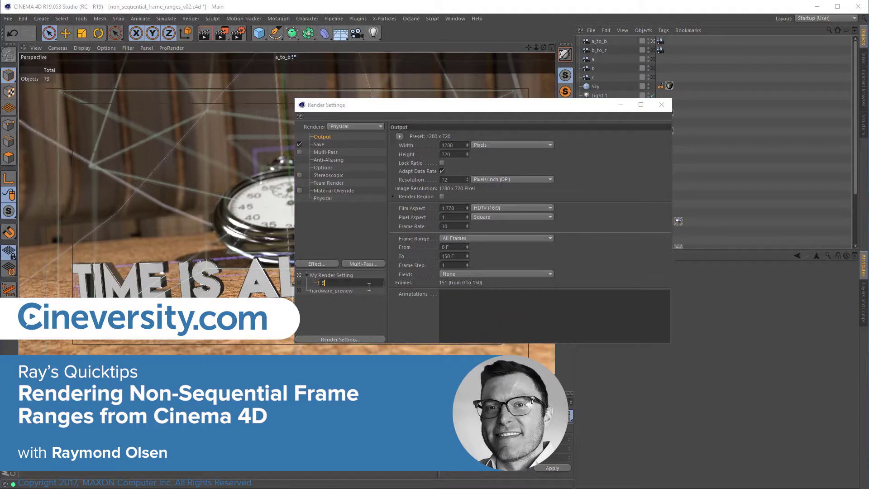
pyautogui.press('Return')
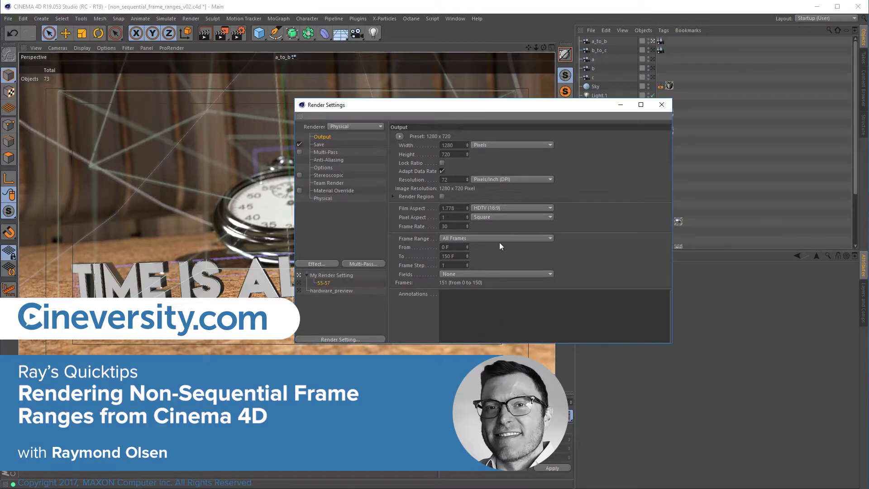
pyautogui.write('55')
pyautogui.press('Return')
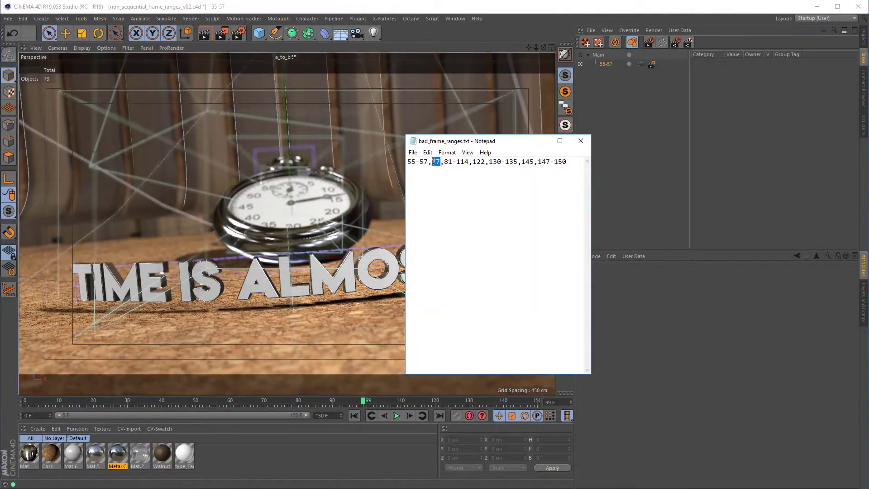
# Create a child render setting 55-57 under My Render Setting starting at frame 55
pyautogui.click(581, 141)
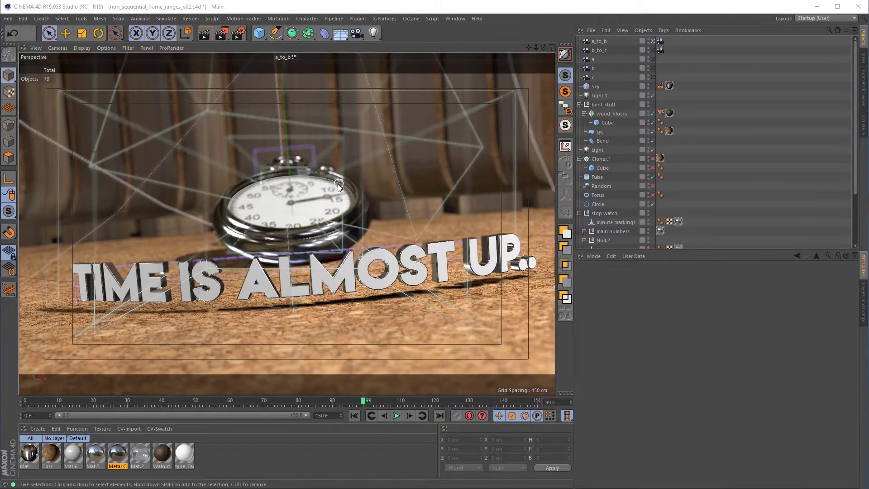
pyautogui.click(236, 33)
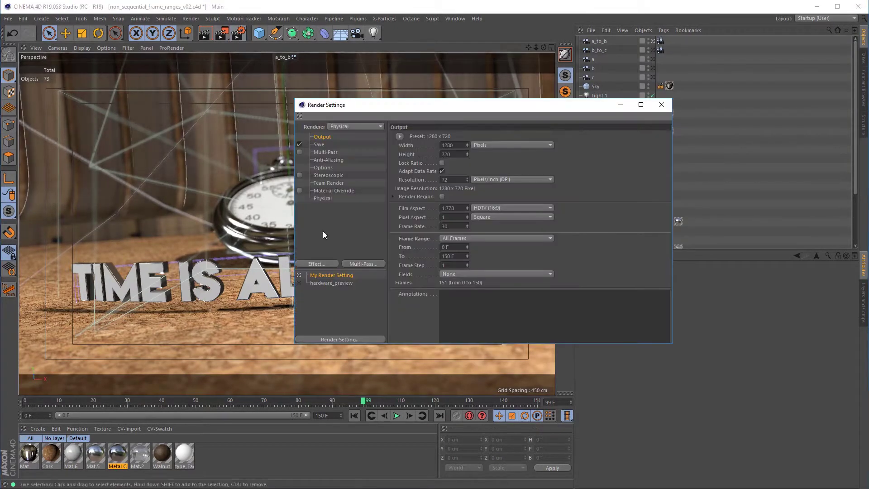
pyautogui.rightClick(324, 280)
pyautogui.click(340, 290)
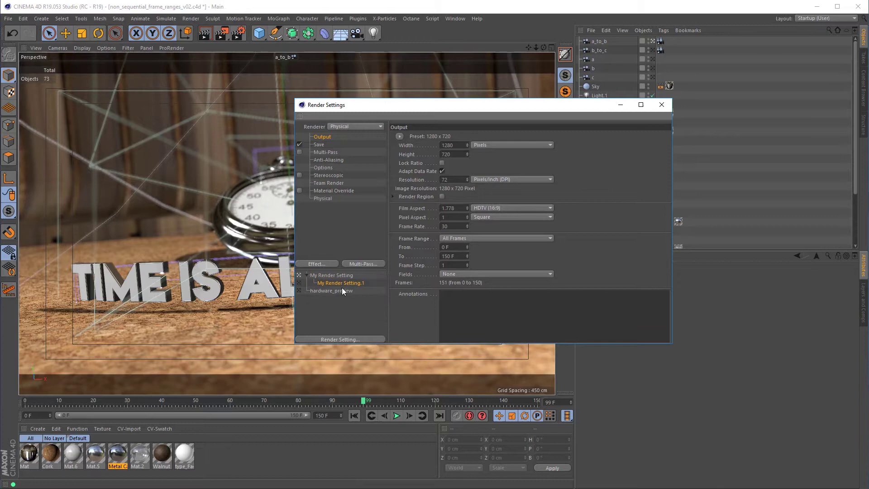
pyautogui.doubleClick(342, 283)
pyautogui.write('55')
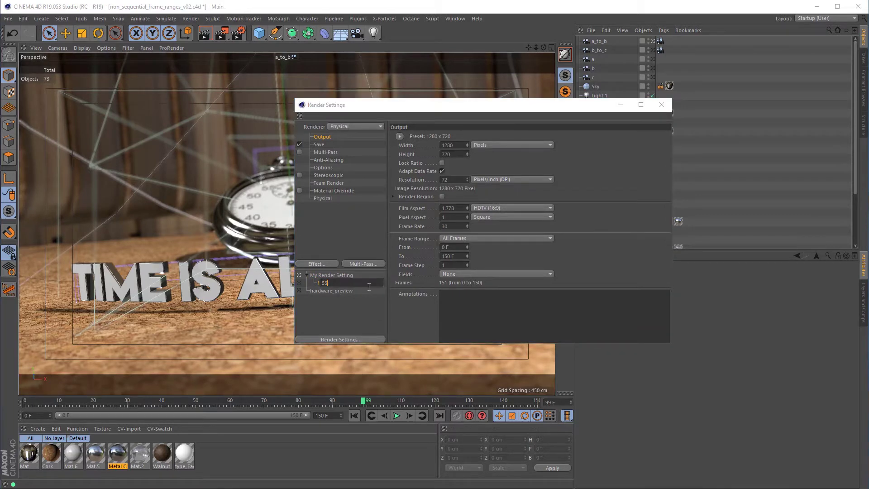
pyautogui.write('-57')
pyautogui.press('Return')
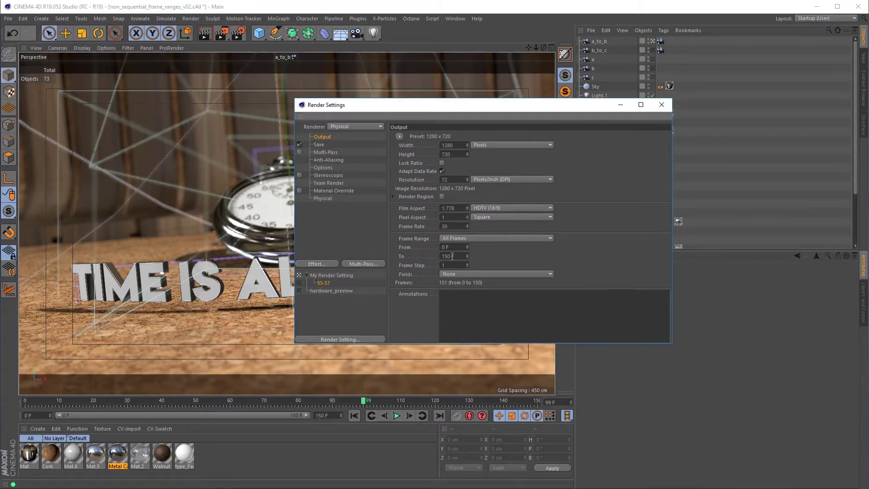
pyautogui.write('55')
pyautogui.press('Tab')
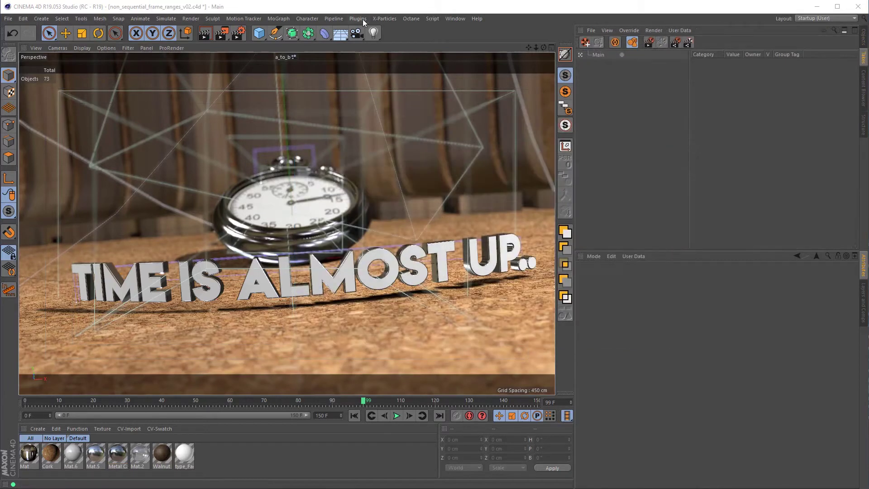
# Run the CV-Frame Range plugin on the pasted list of bad frame ranges
pyautogui.click(362, 20)
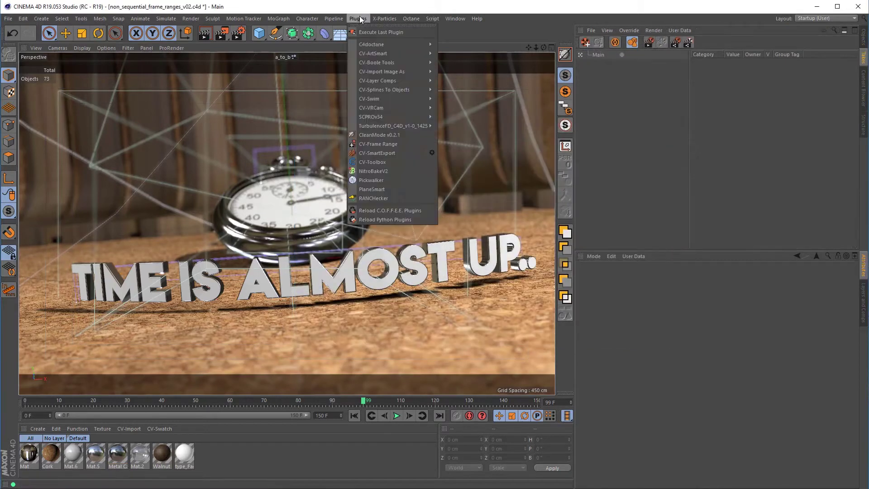
pyautogui.click(380, 145)
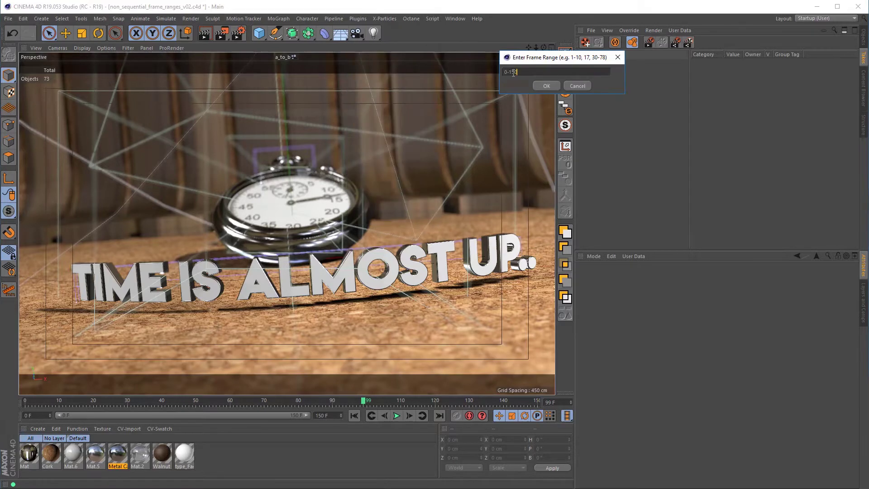
pyautogui.write('55-57,77,81-114,122,130-135,145,147-150')
pyautogui.click(550, 86)
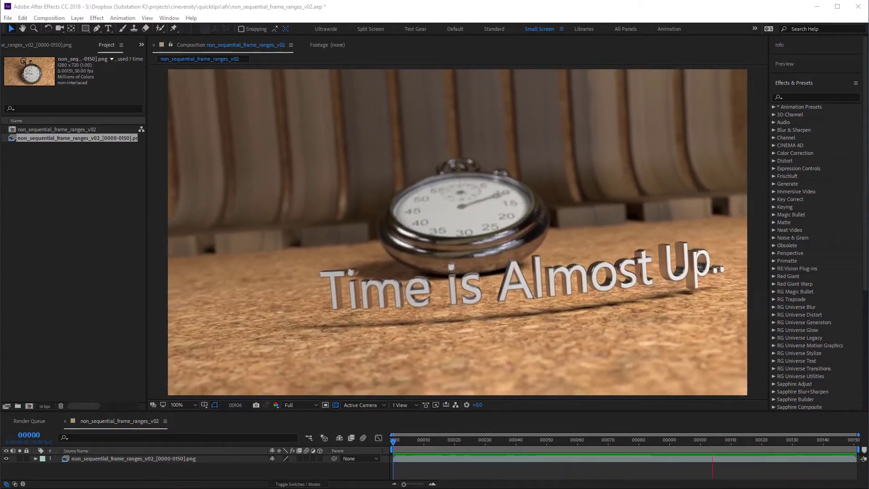
# In the bad_frame_ranges notes, select only the first range, 55-57
pyautogui.hotkey('alt', 'Tab')
pyautogui.click(470, 270)
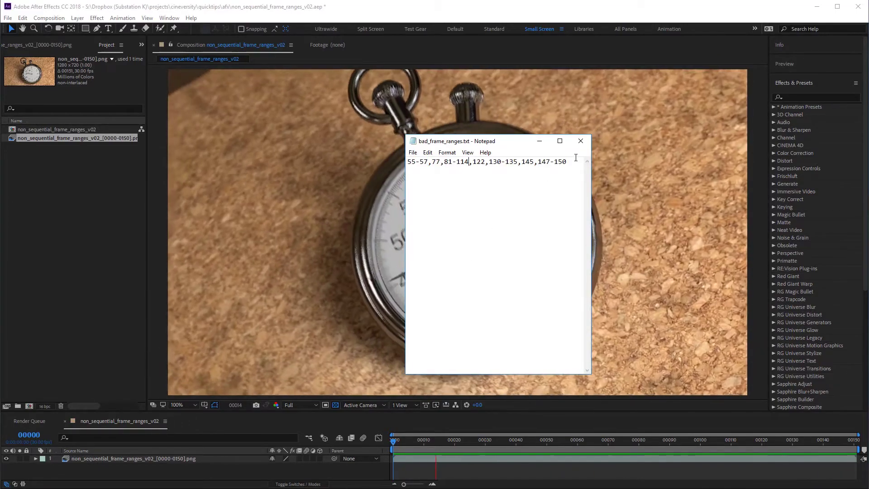
pyautogui.hotkey('ctrl', 'a')
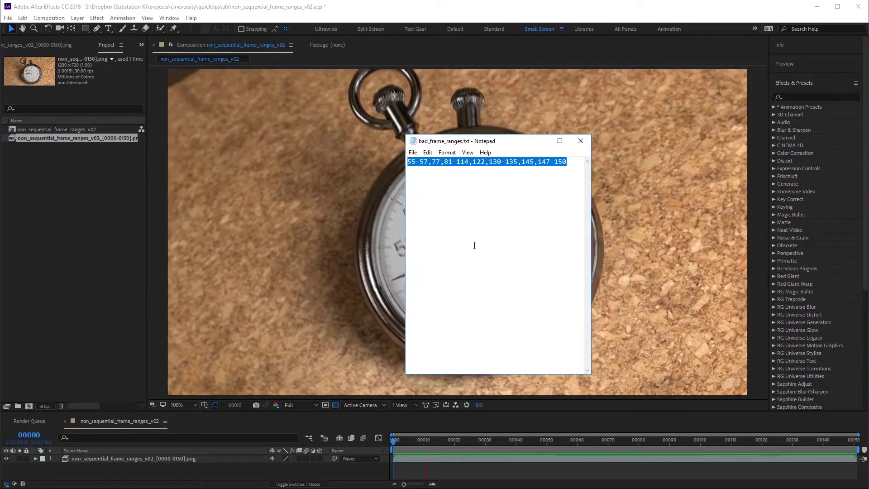
pyautogui.moveTo(428, 162); pyautogui.dragTo(399, 174)
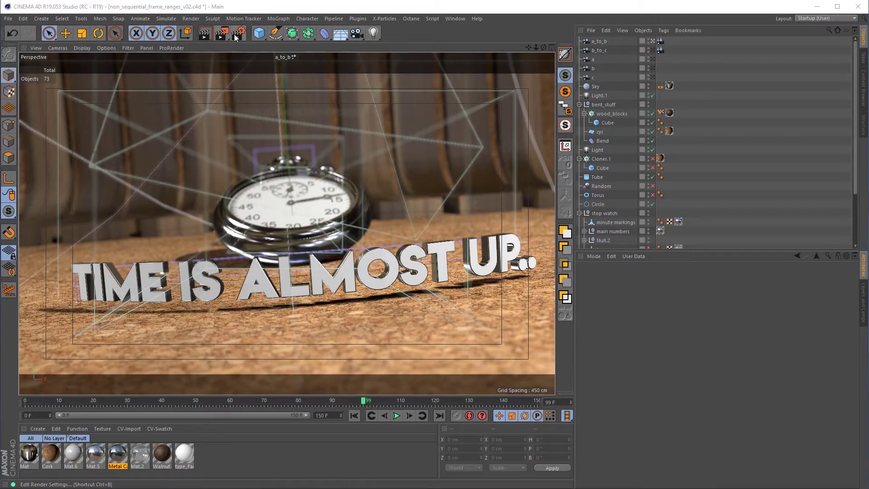
# Add child render setting 55-57 under My Render Setting with frame range 55 to 57
pyautogui.click(238, 33)
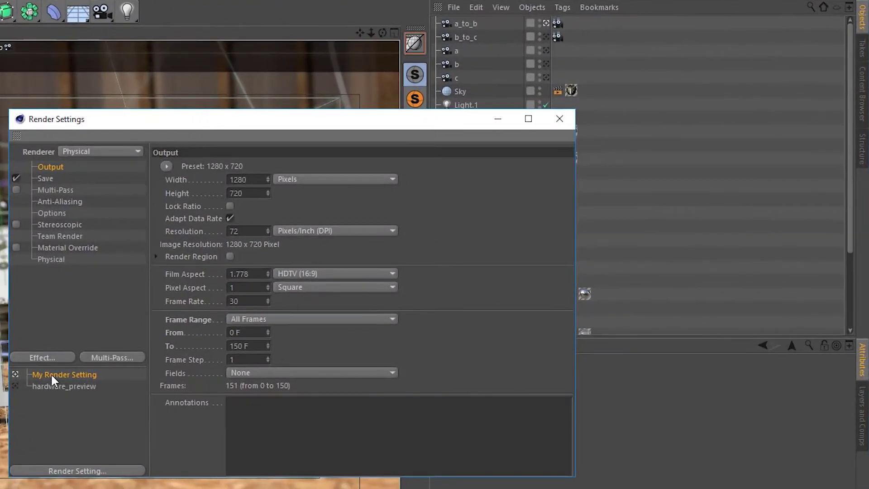
pyautogui.rightClick(51, 376)
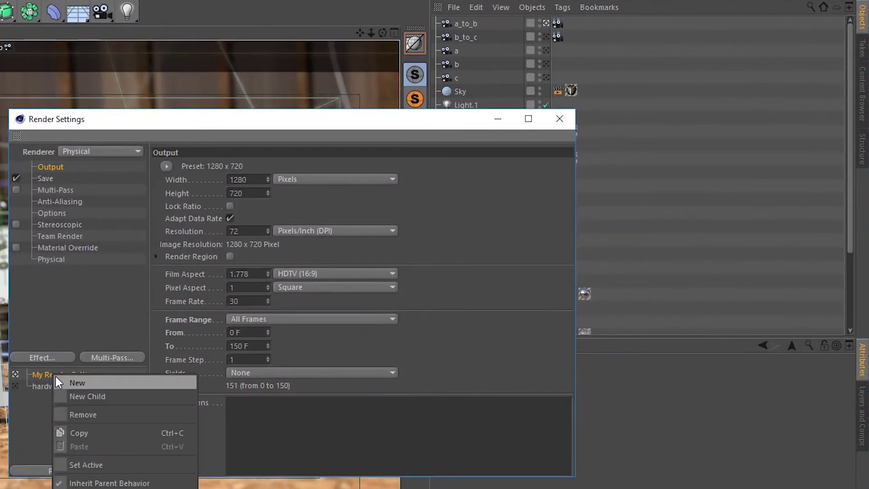
pyautogui.click(81, 395)
pyautogui.doubleClick(80, 386)
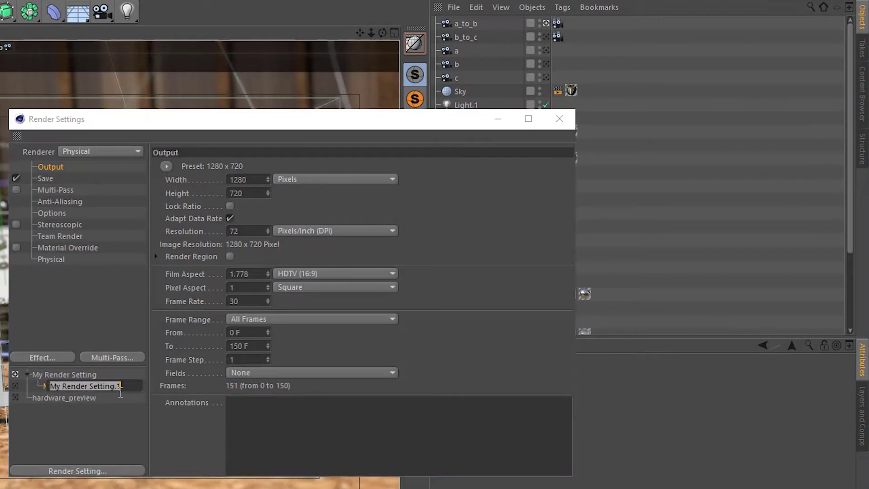
pyautogui.write('55-57')
pyautogui.press('Return')
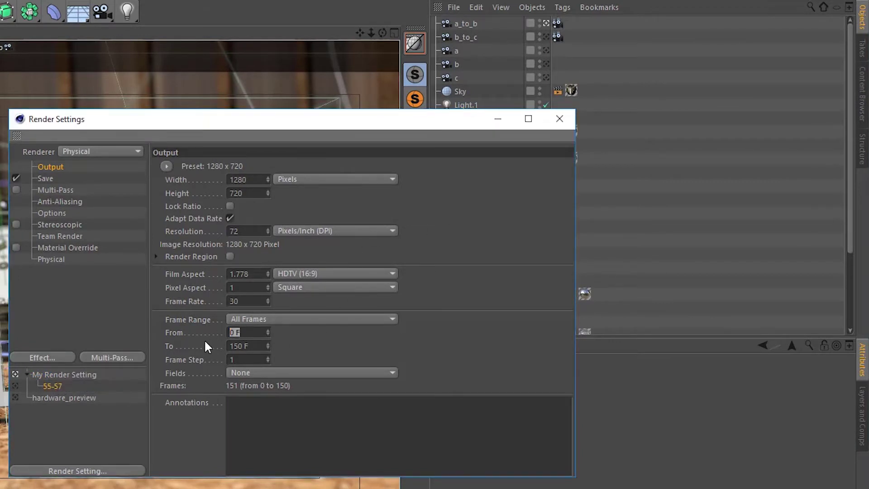
pyautogui.write('55')
pyautogui.press('Tab')
pyautogui.write('57')
pyautogui.press('Return')
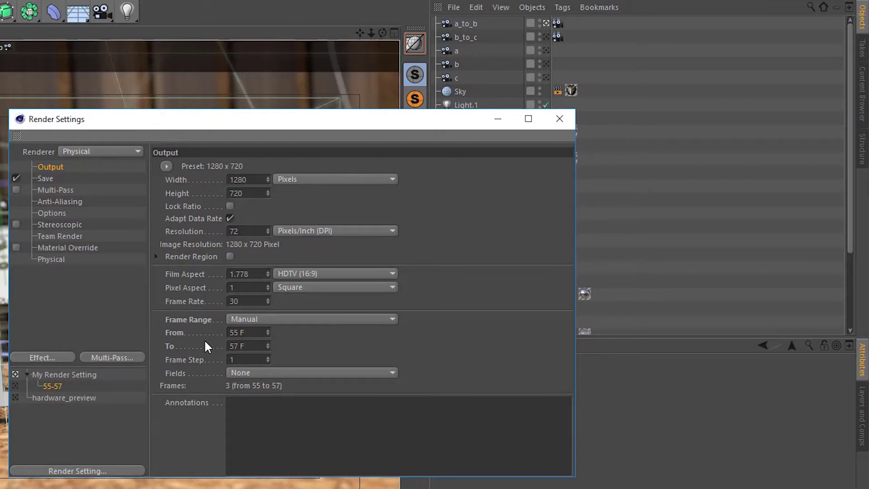
# Add a new take named 55-57 under Main
pyautogui.click(862, 49)
pyautogui.click(498, 119)
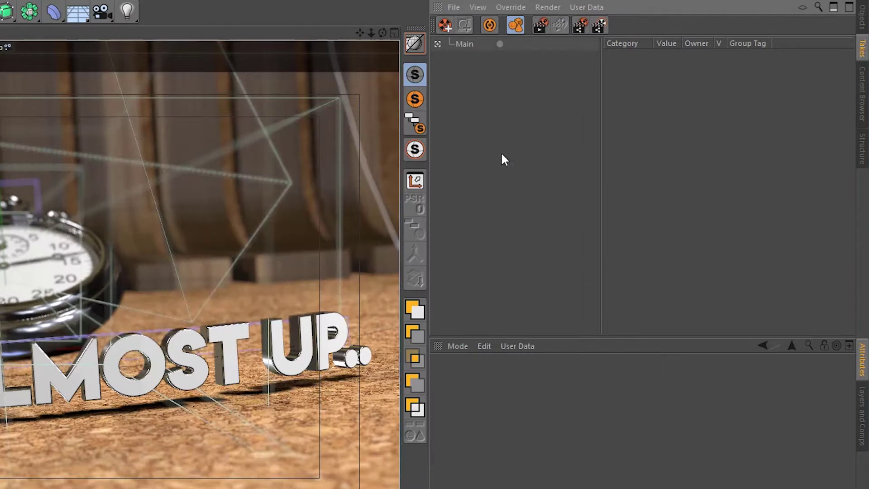
pyautogui.doubleClick(480, 73)
pyautogui.doubleClick(479, 58)
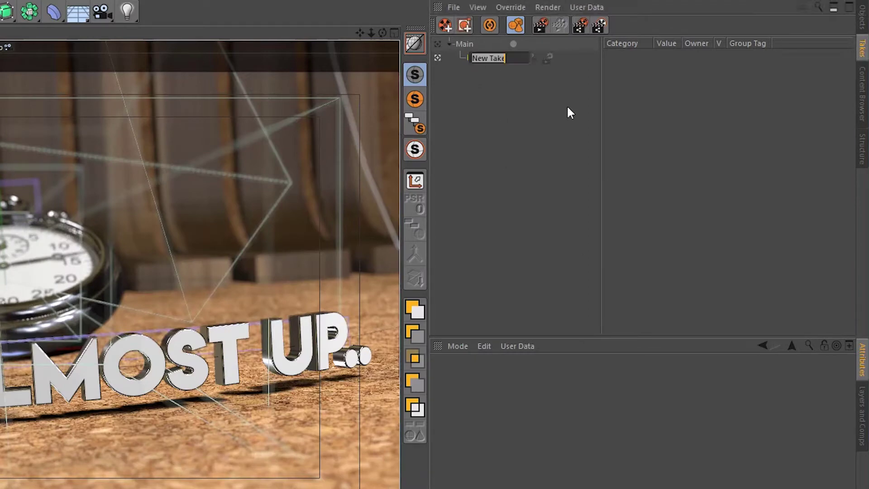
pyautogui.write('55-57')
pyautogui.press('Return')
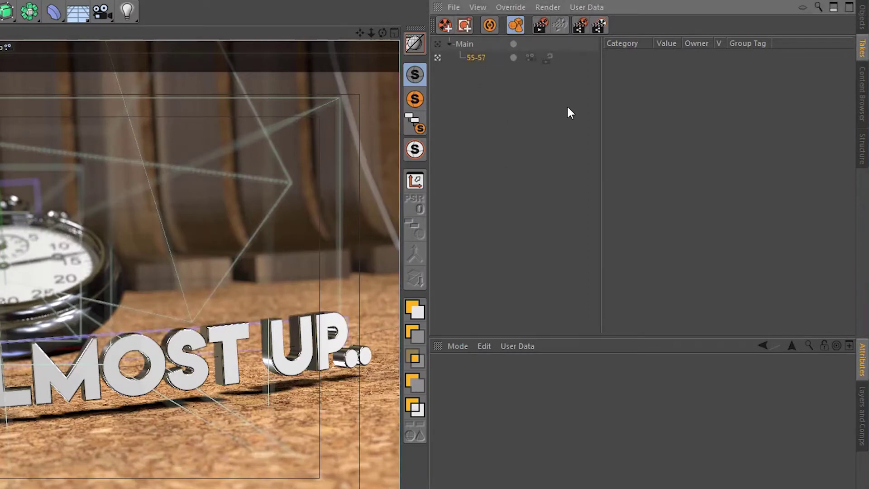
# Assign the 55-57 render setting to take 55-57
pyautogui.click(546, 57)
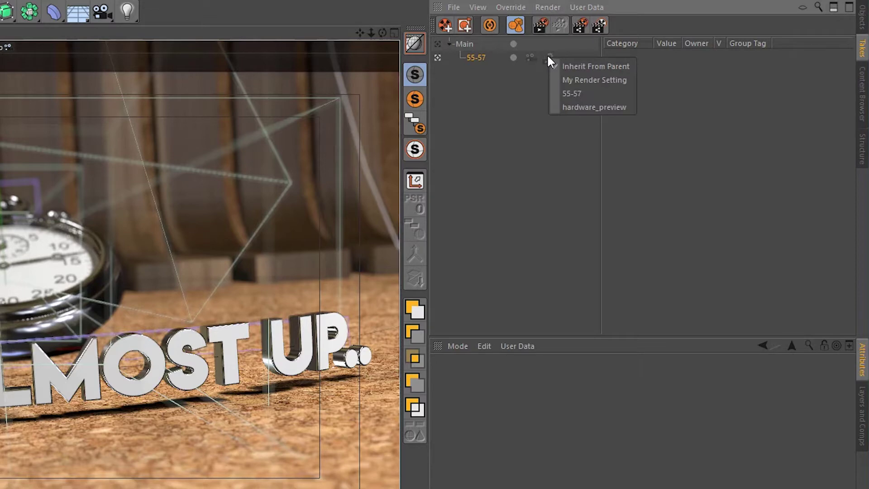
pyautogui.click(566, 92)
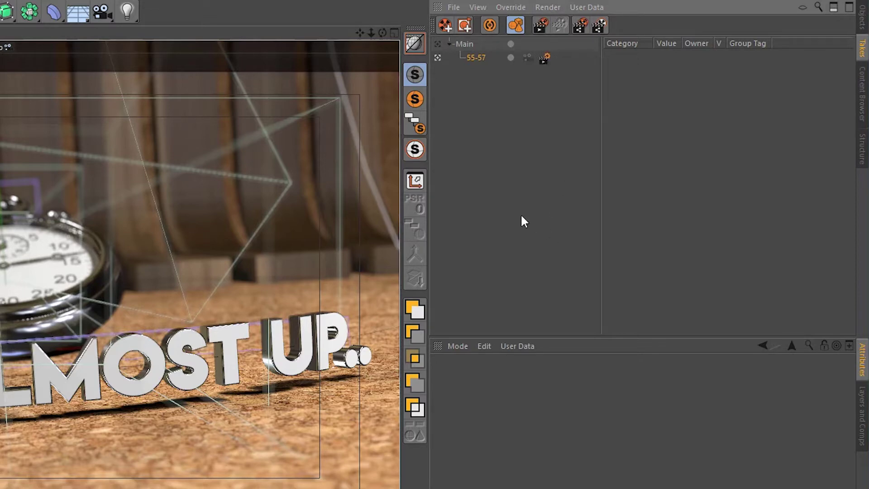
pyautogui.hotkey('alt', 'Tab')
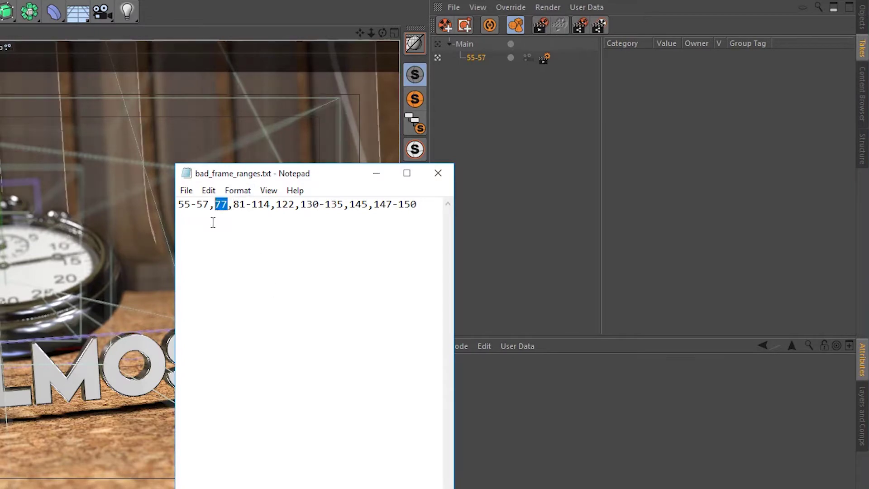
# Add child render setting 77 with From and To both set to frame 77
pyautogui.click(376, 174)
pyautogui.hotkey('ctrl', 'b')
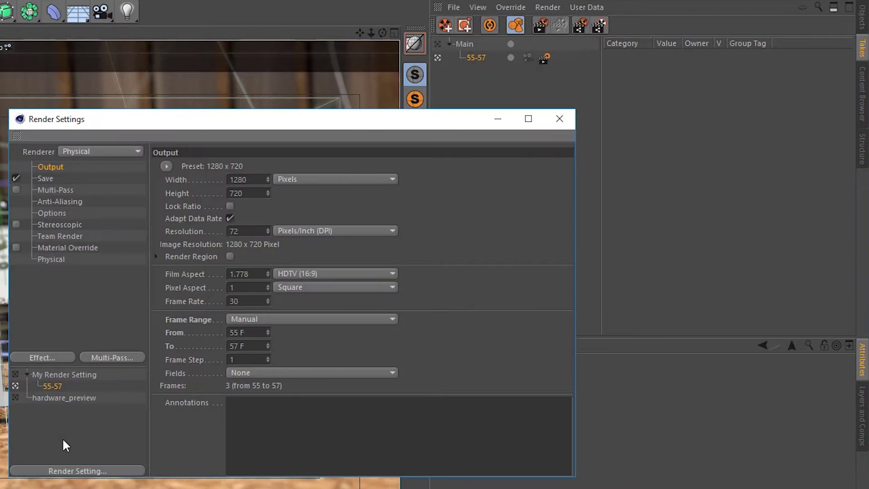
pyautogui.rightClick(78, 374)
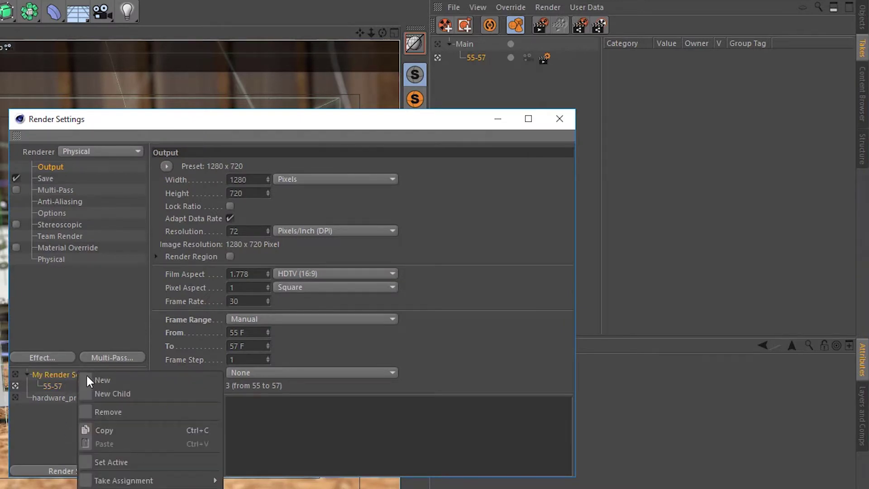
pyautogui.click(105, 394)
pyautogui.doubleClick(66, 397)
pyautogui.write('77')
pyautogui.press('Return')
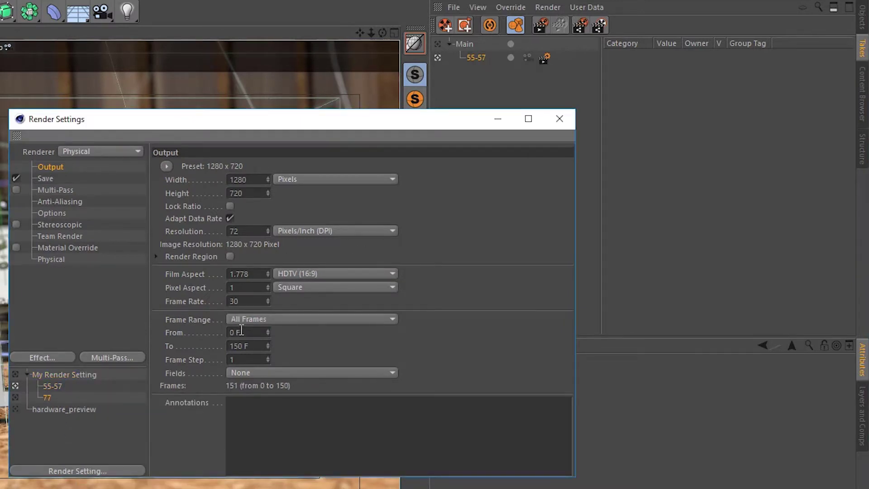
pyautogui.write('77')
pyautogui.press('Tab')
pyautogui.write('77')
pyautogui.press('Return')
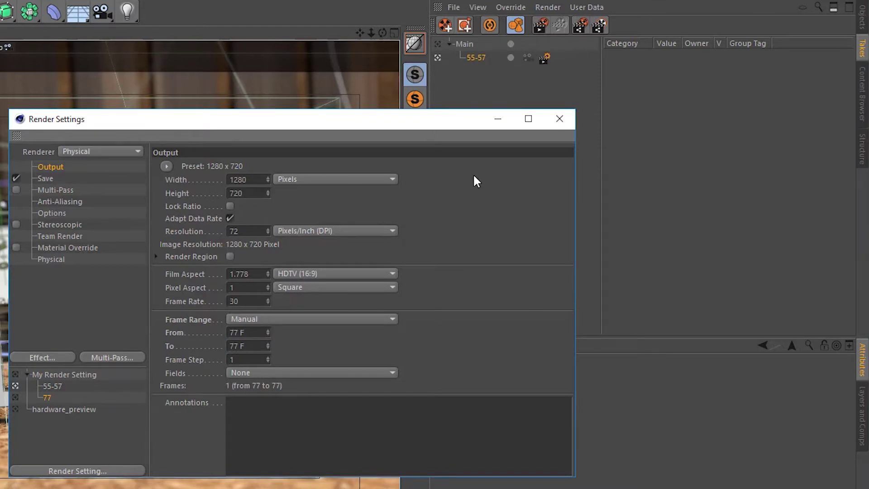
# Create take 77 under Main and assign it the 77 render setting
pyautogui.click(560, 119)
pyautogui.doubleClick(488, 93)
pyautogui.doubleClick(480, 71)
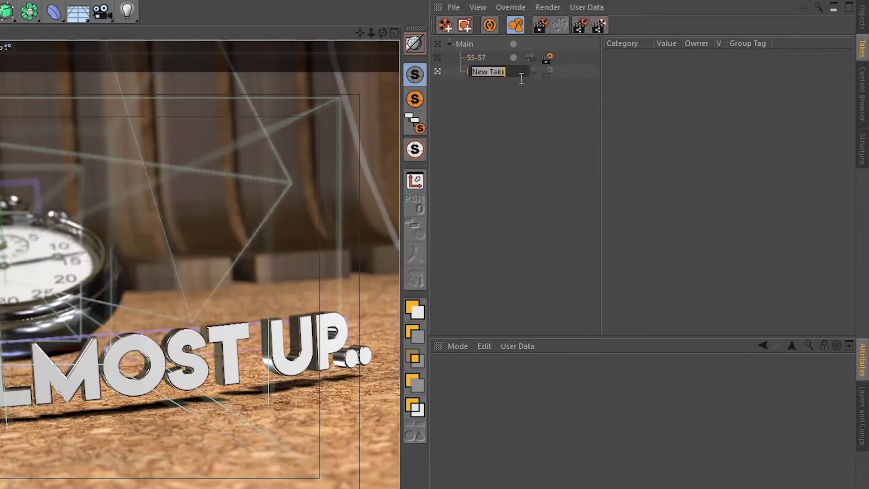
pyautogui.write('77')
pyautogui.press('Return')
pyautogui.click(547, 71)
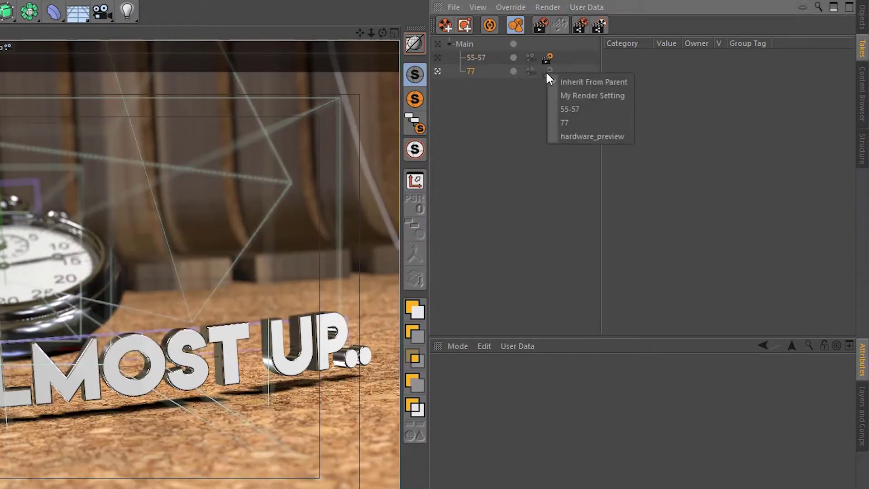
pyautogui.click(562, 122)
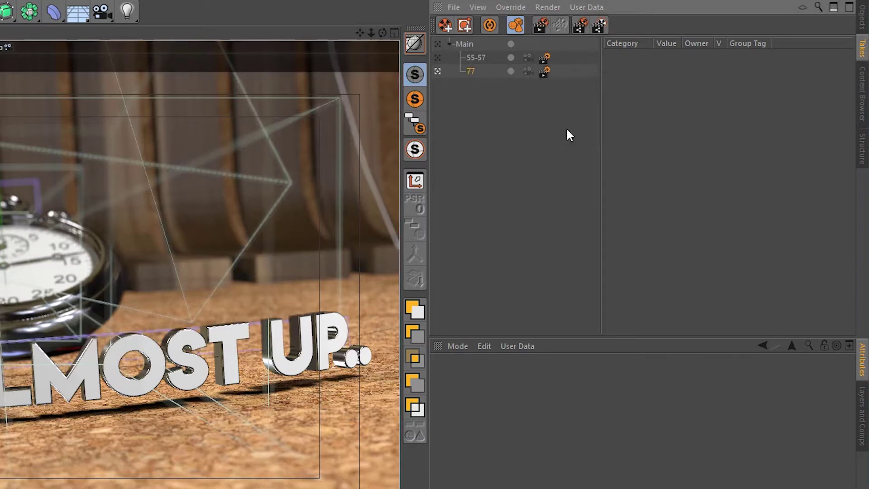
# Mark the takes and render them to the Picture Viewer
pyautogui.click(510, 58)
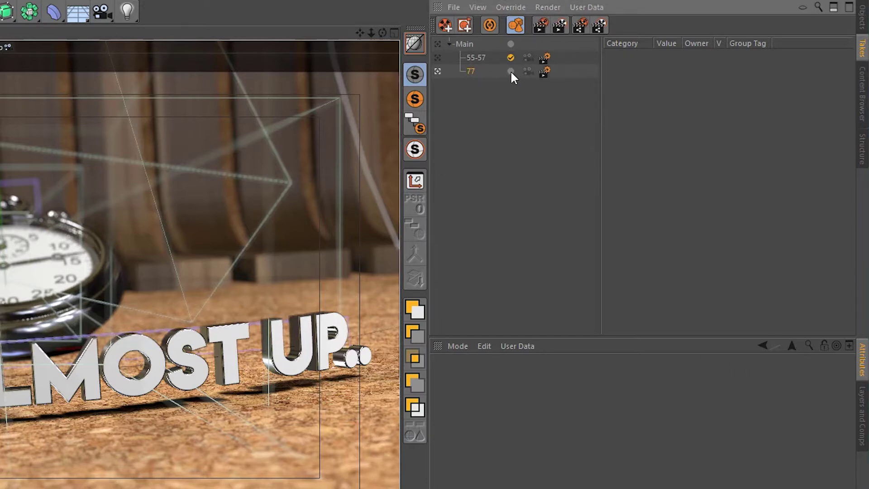
pyautogui.click(548, 9)
pyautogui.click(548, 42)
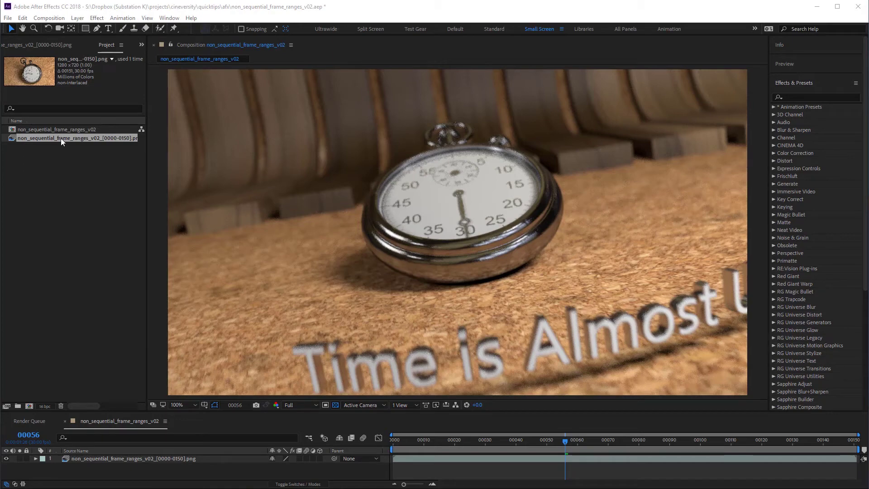
# Reload the rendered footage and check the frames around 56
pyautogui.rightClick(62, 140)
pyautogui.click(92, 224)
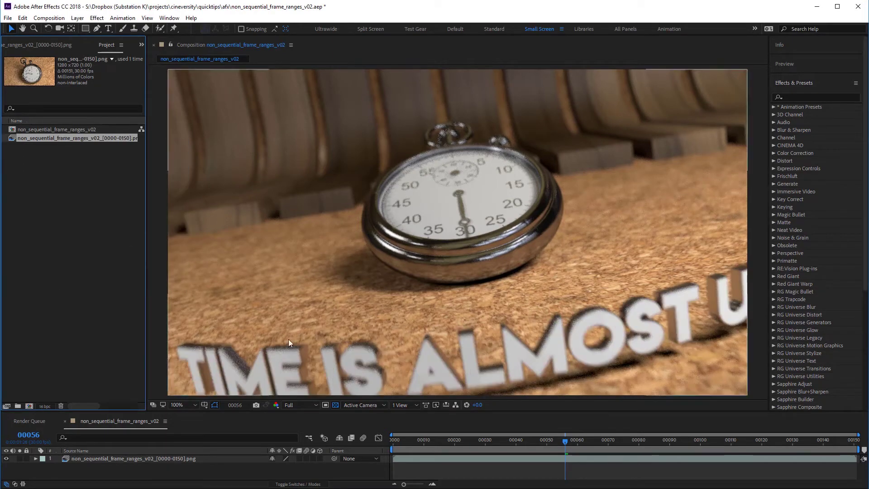
pyautogui.moveTo(565, 440); pyautogui.dragTo(567, 441)
# Jump to frame 77, then select the ranges from 77 onward in the notes
pyautogui.click(28, 435)
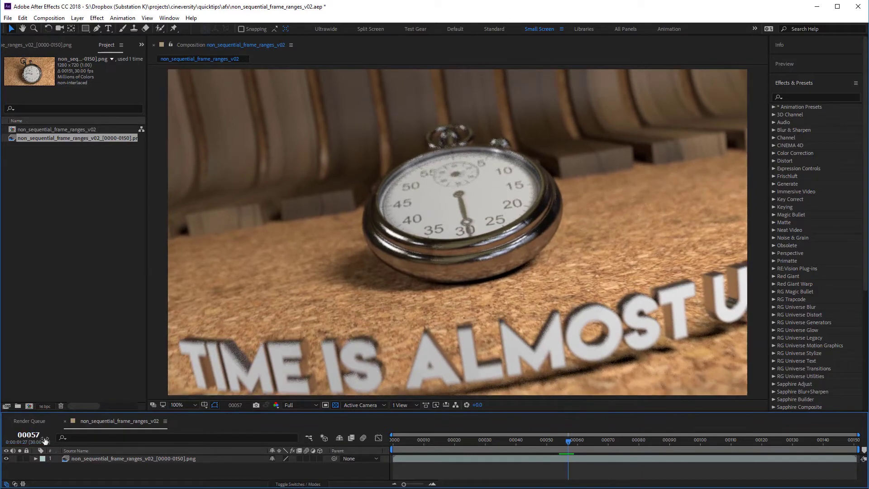
pyautogui.write('77')
pyautogui.press('Return')
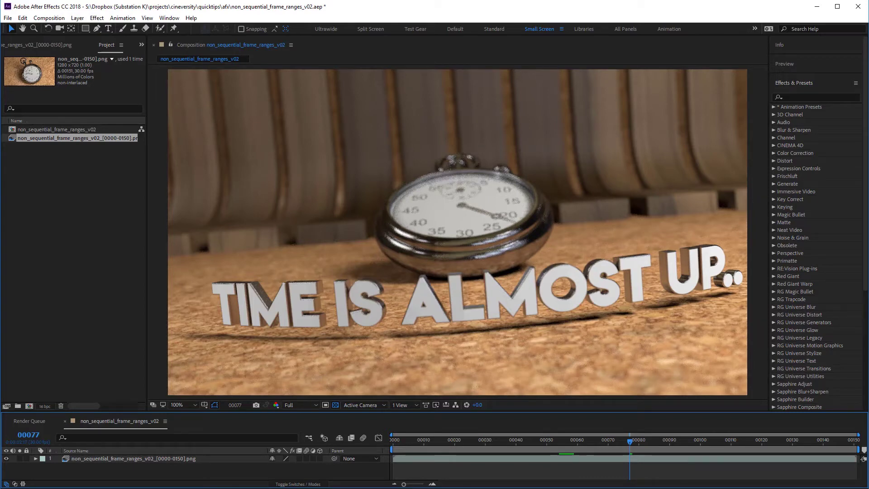
pyautogui.hotkey('alt', 'Tab')
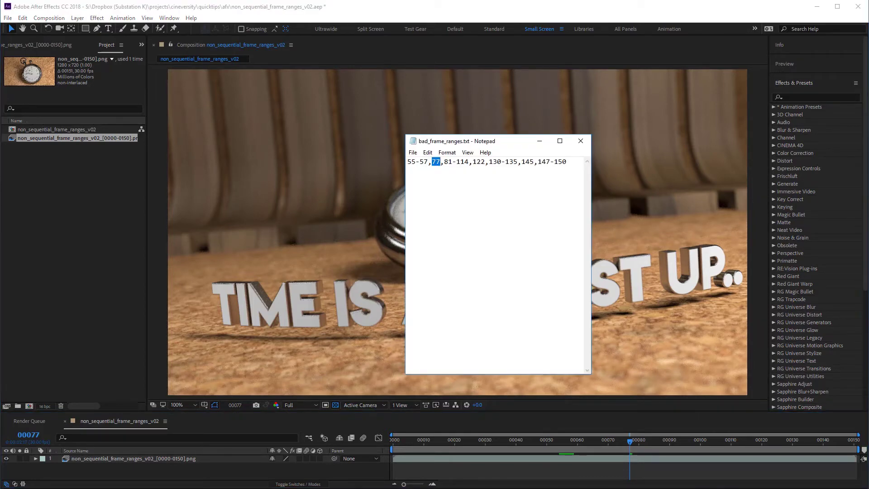
pyautogui.moveTo(567, 162); pyautogui.dragTo(432, 145)
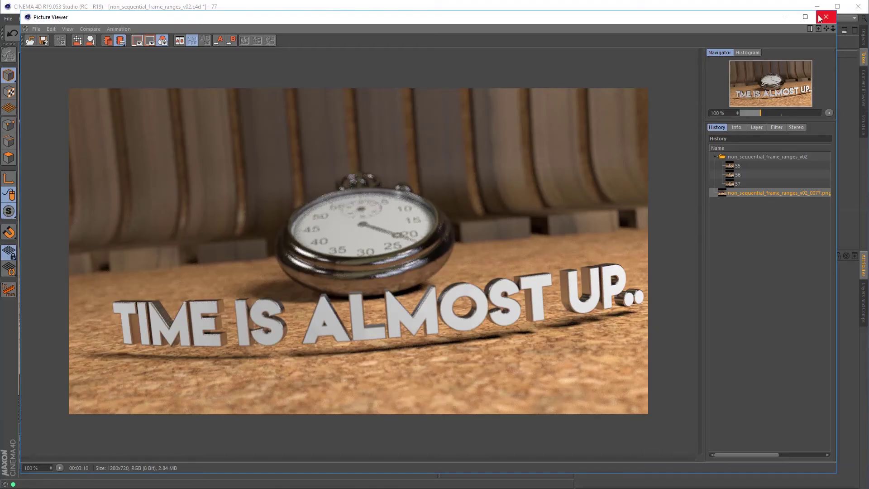
# Delete takes 55-57 and 77 along with their child render settings
pyautogui.click(826, 17)
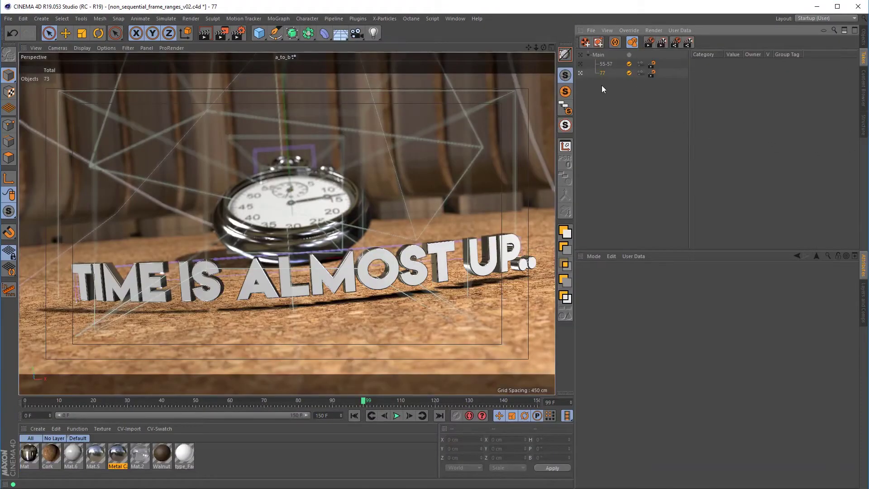
pyautogui.press('Delete')
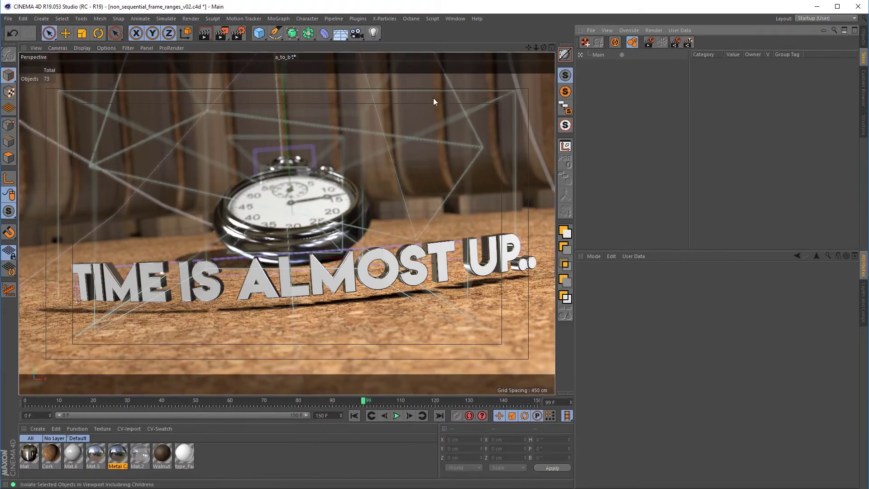
pyautogui.click(245, 34)
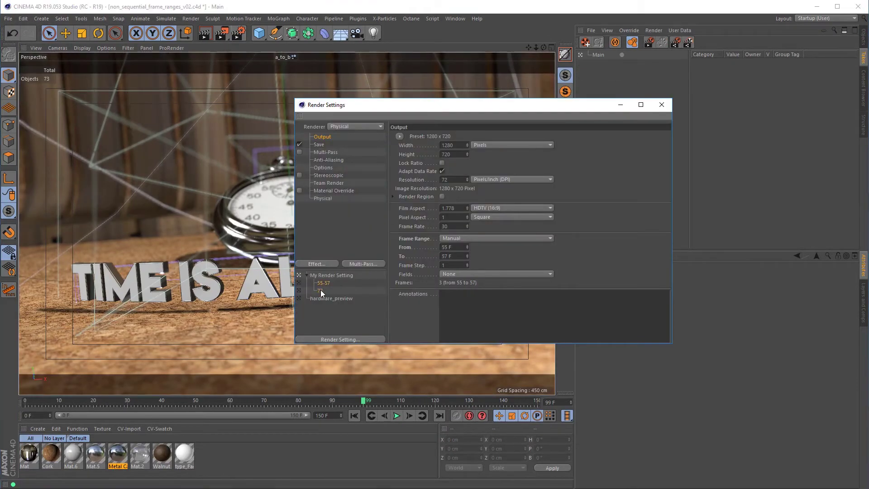
pyautogui.press('Delete')
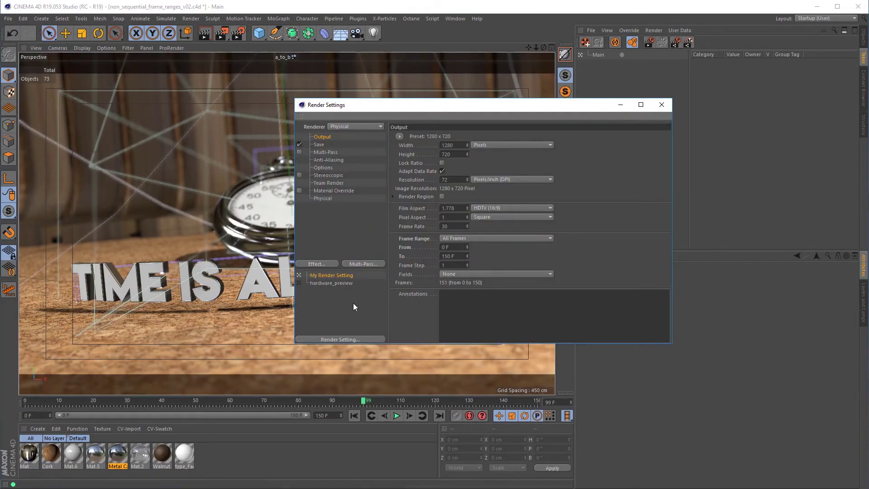
pyautogui.click(662, 105)
pyautogui.click(358, 18)
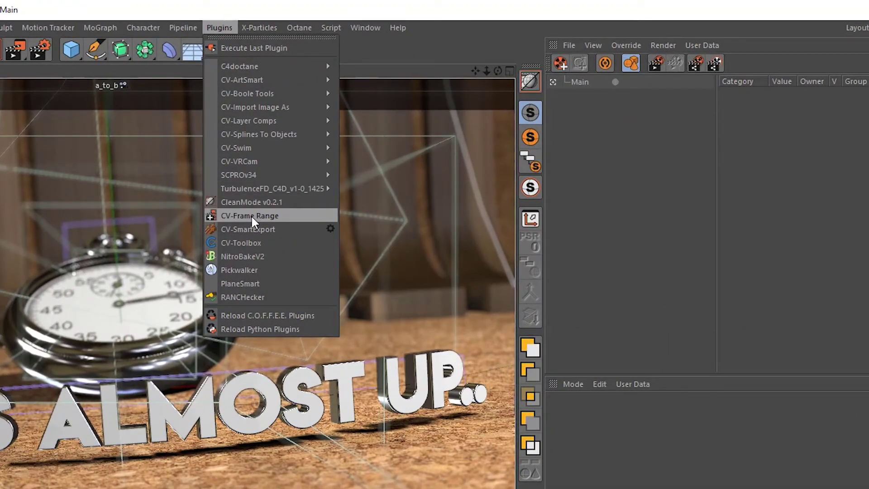
# Run CV-Frame Range with the copied bad ranges in place of 0-150 to generate the takes
pyautogui.click(251, 216)
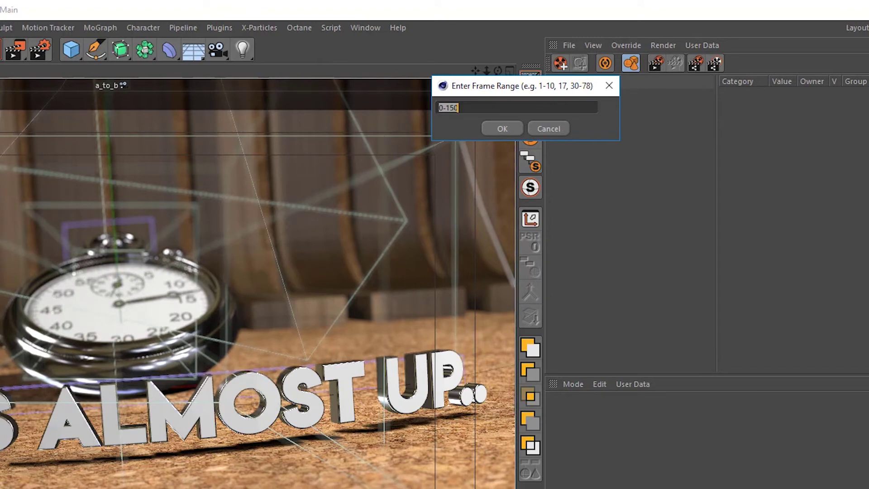
pyautogui.hotkey('alt', 'Tab')
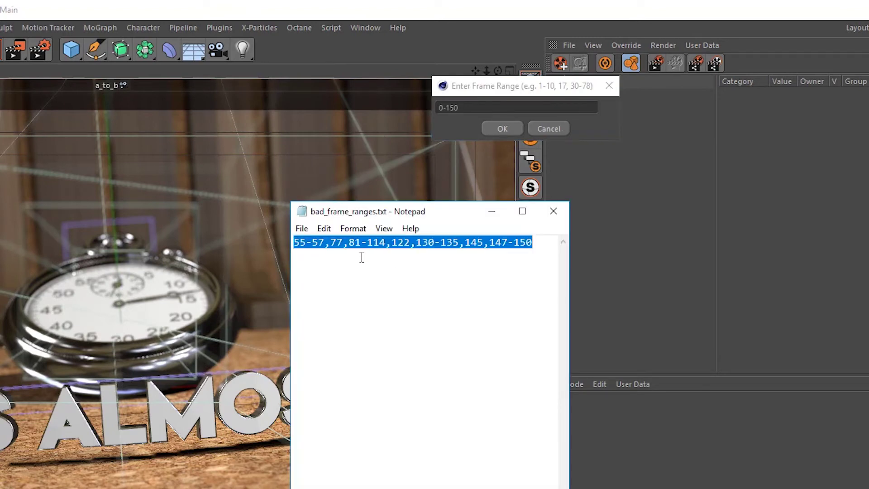
pyautogui.click(324, 229)
pyautogui.click(299, 278)
pyautogui.click(495, 218)
pyautogui.hotkey('ctrl', 'a')
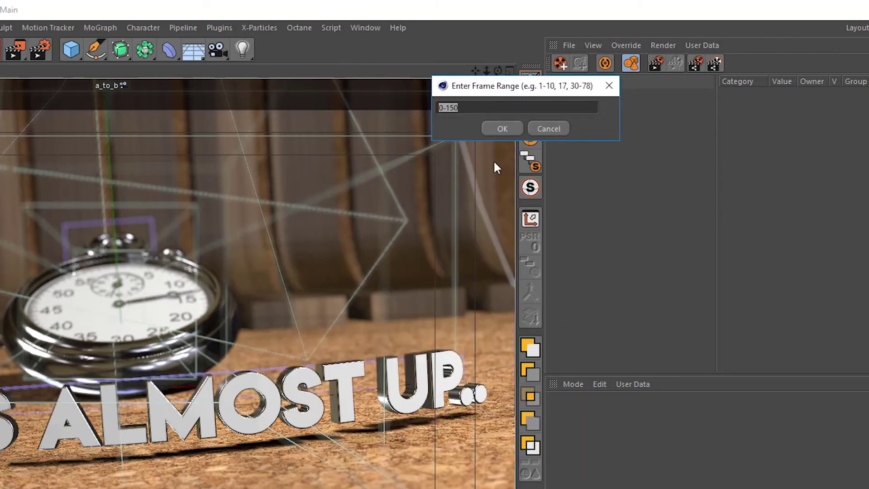
pyautogui.hotkey('ctrl', 'v')
pyautogui.press('Return')
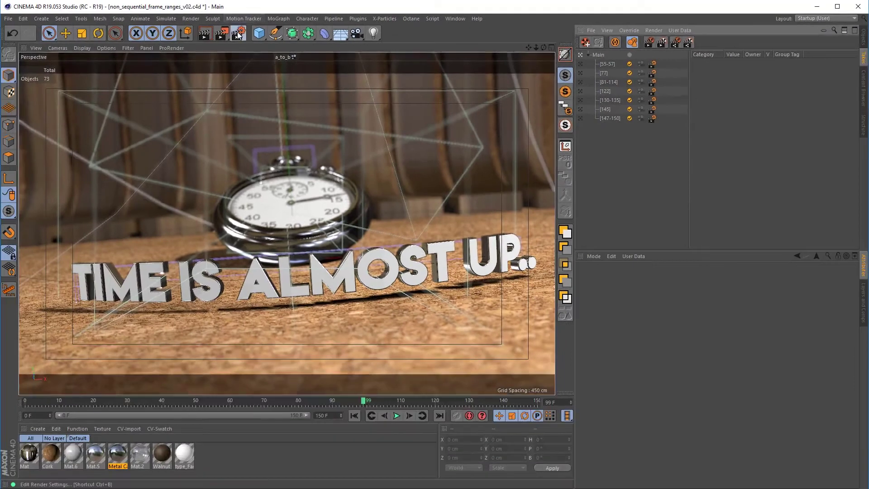
# Render all marked takes to the Picture Viewer and scrub back through the rendered frames
pyautogui.click(239, 34)
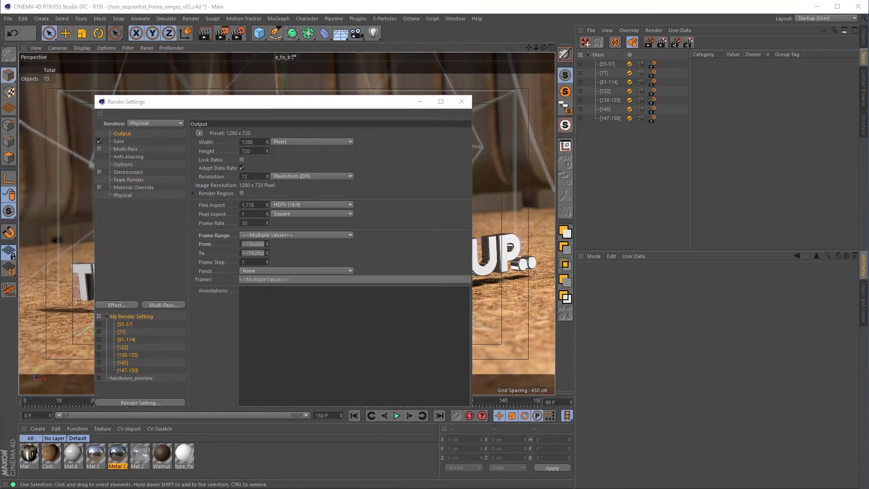
pyautogui.click(655, 30)
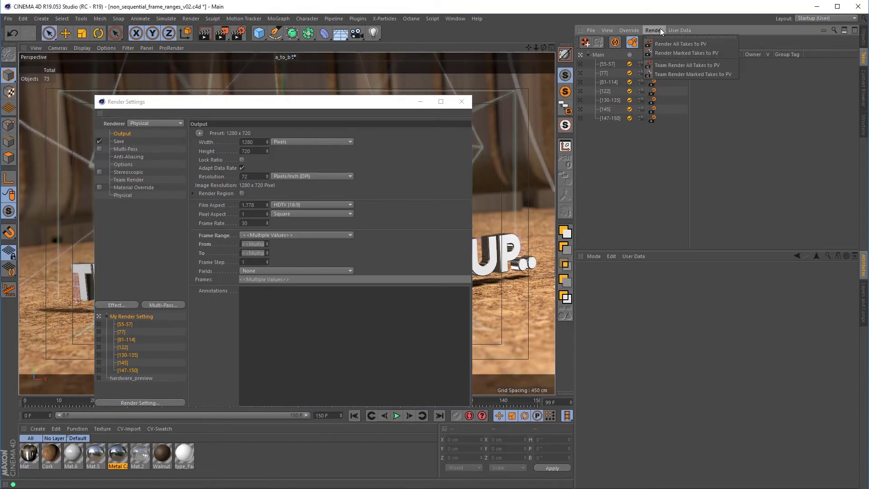
pyautogui.click(672, 53)
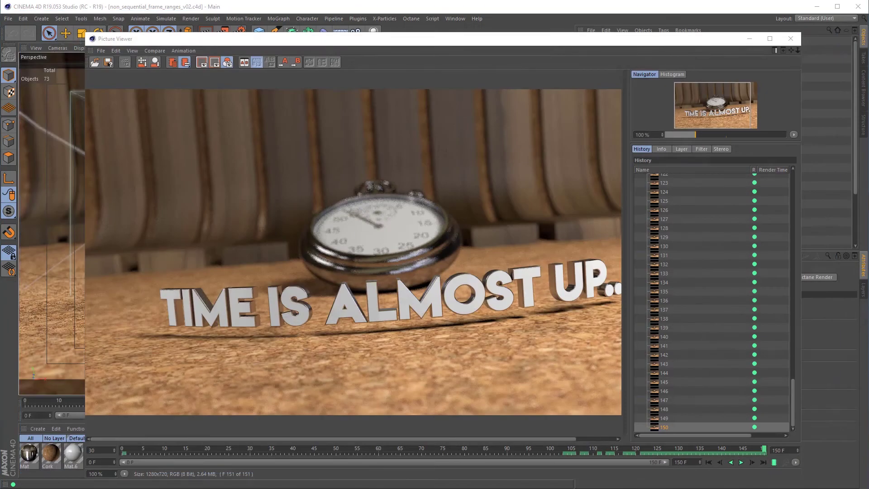
pyautogui.moveTo(765, 455); pyautogui.dragTo(680, 446)
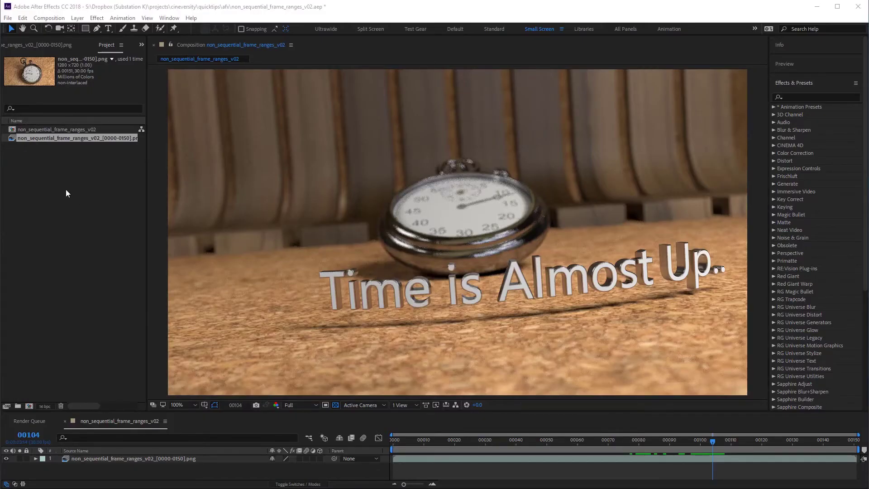
# Reload the rendered footage in After Effects so frame 00104 shows the all-caps TIME IS ALMOST UP title
pyautogui.click(67, 194)
pyautogui.click(61, 138)
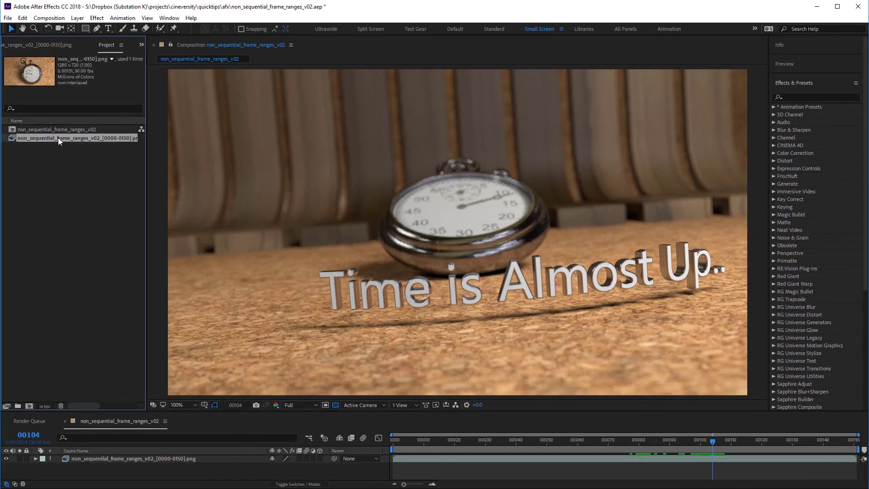
pyautogui.rightClick(61, 137)
pyautogui.click(97, 223)
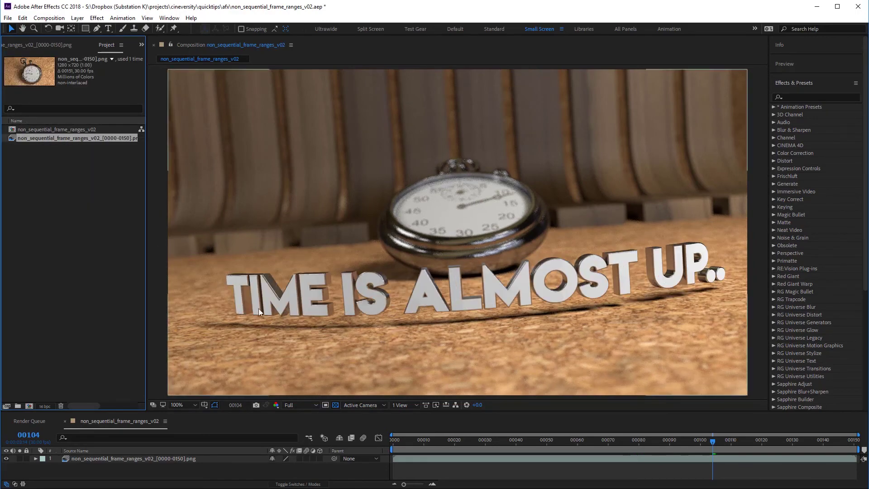